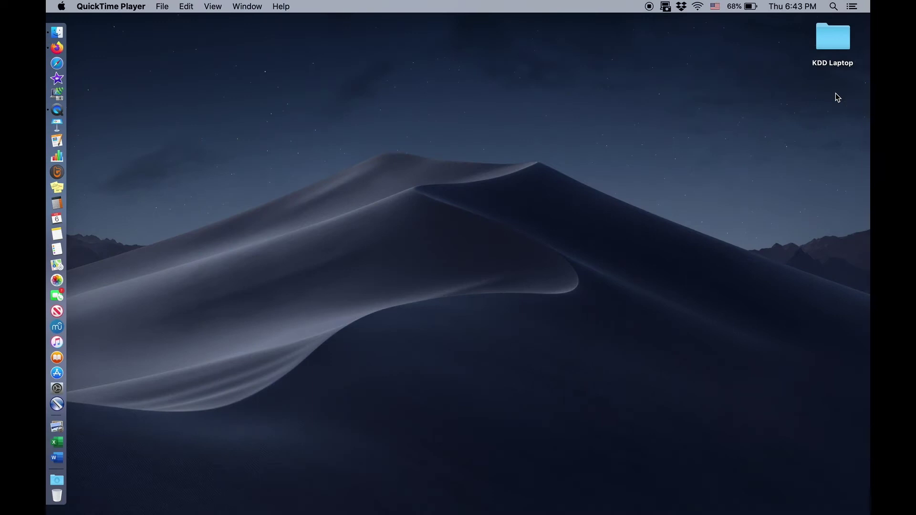
Step: Launch Microsoft Word from the Dock
click(55, 465)
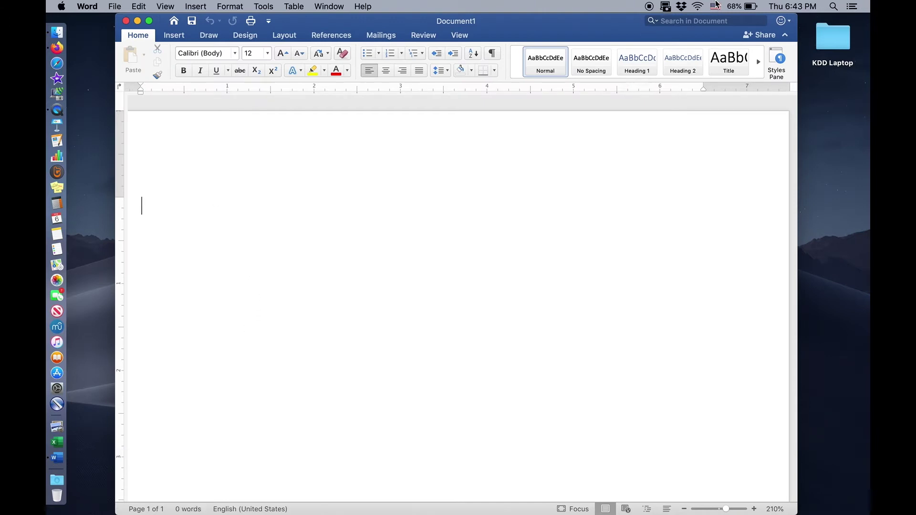
Step: Switch to the Russian Phonetic layout, type 'русский язык', and place the cursor after ру
click(716, 6)
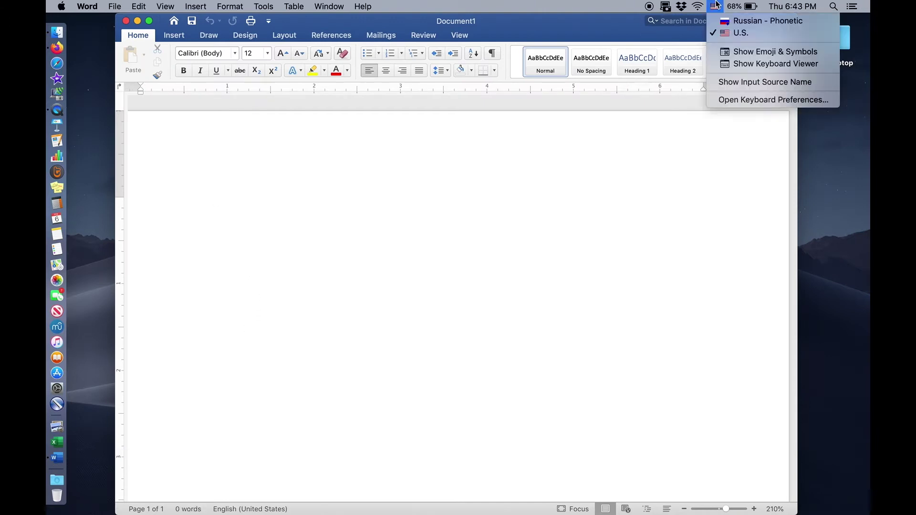
click(733, 21)
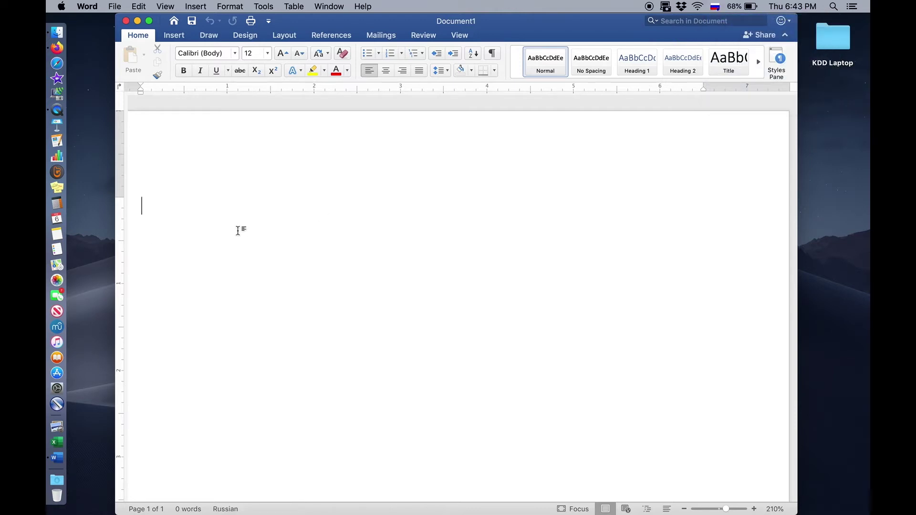
text(русски)
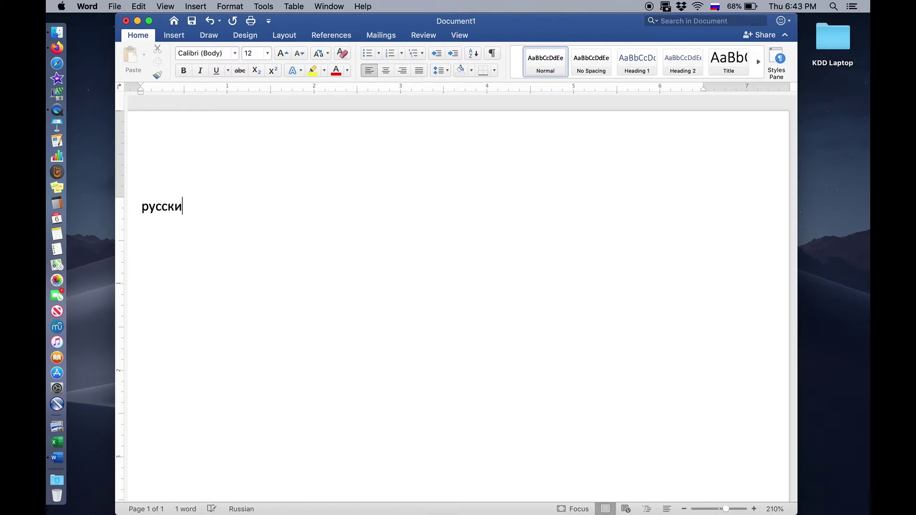
text(й язык)
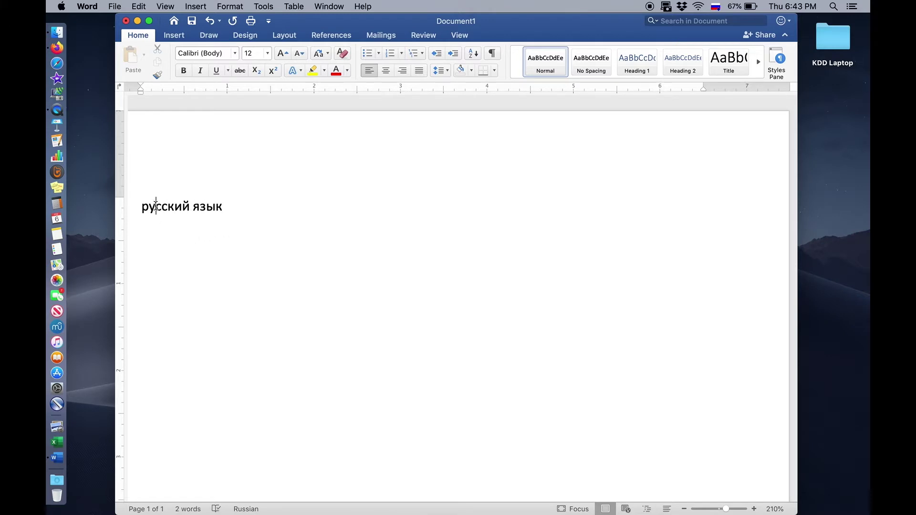
click(156, 206)
Step: Open the full Character Viewer from Edit > Emoji & Symbols and select the 0301 Combining Acute Accent
click(137, 7)
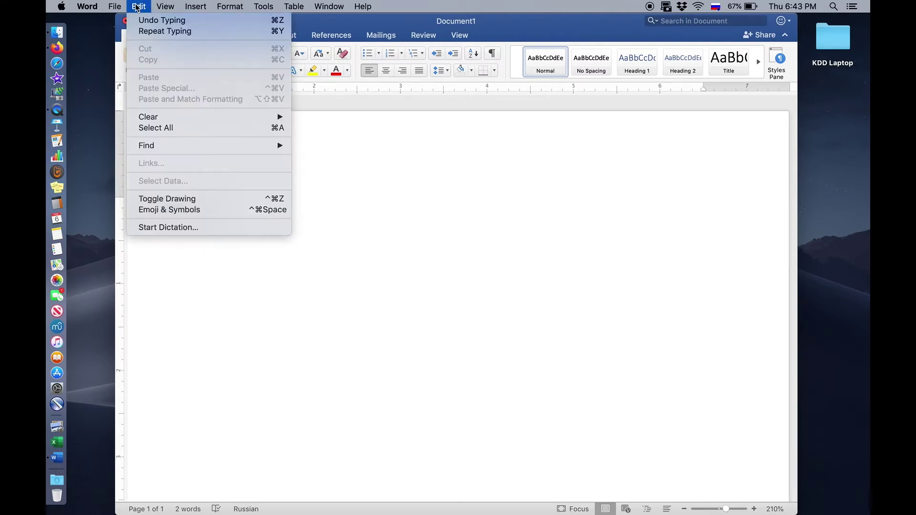
click(158, 210)
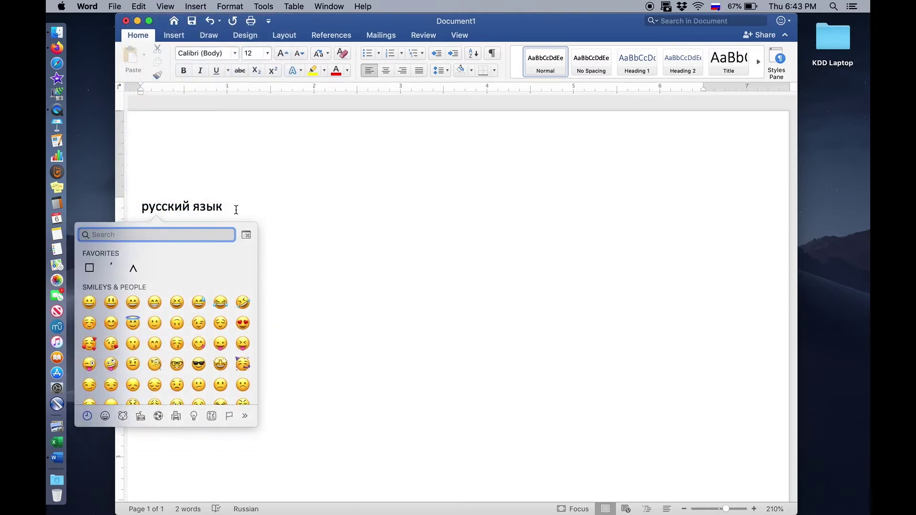
click(247, 236)
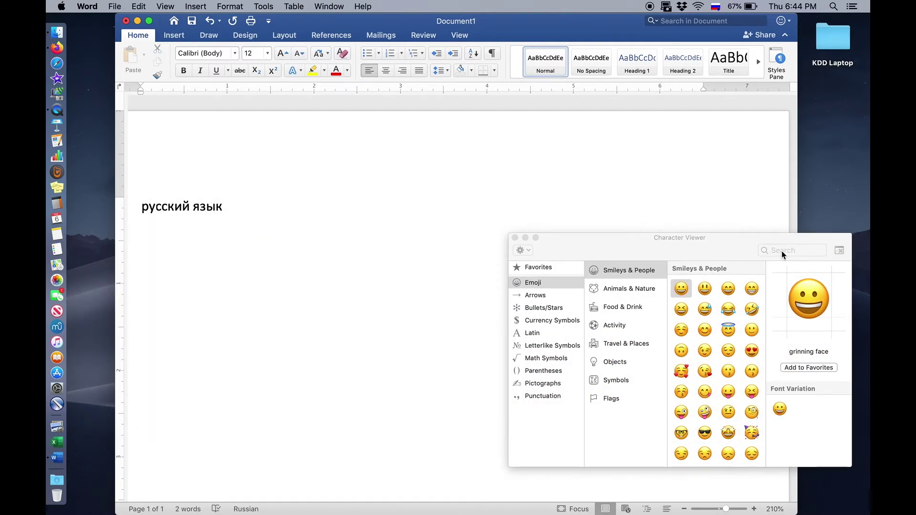
click(782, 250)
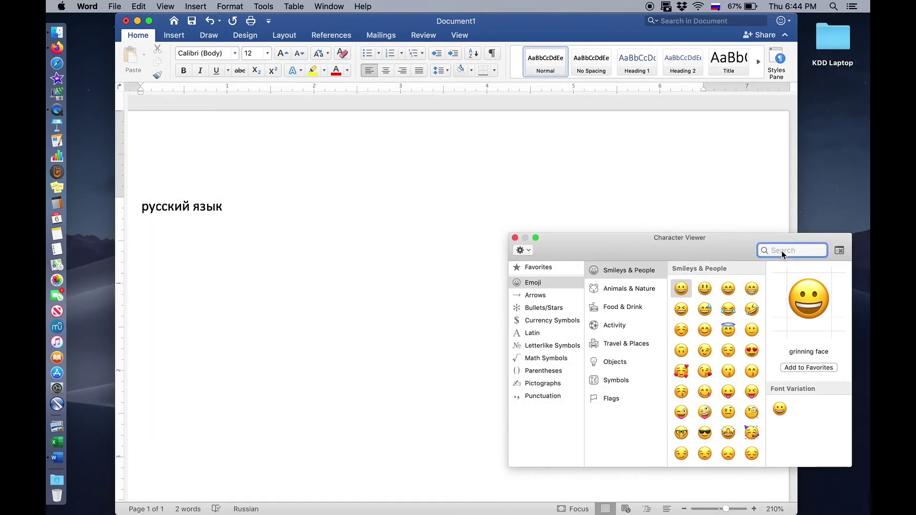
text(03)
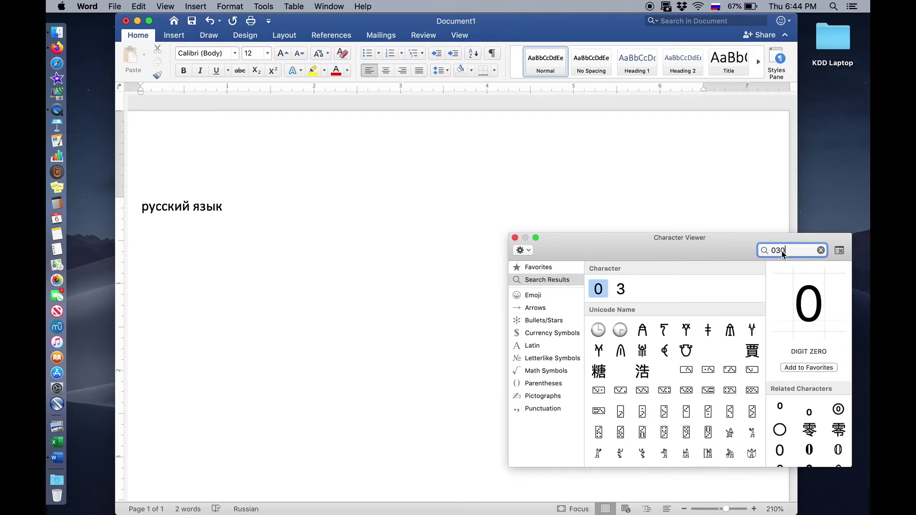
text(01)
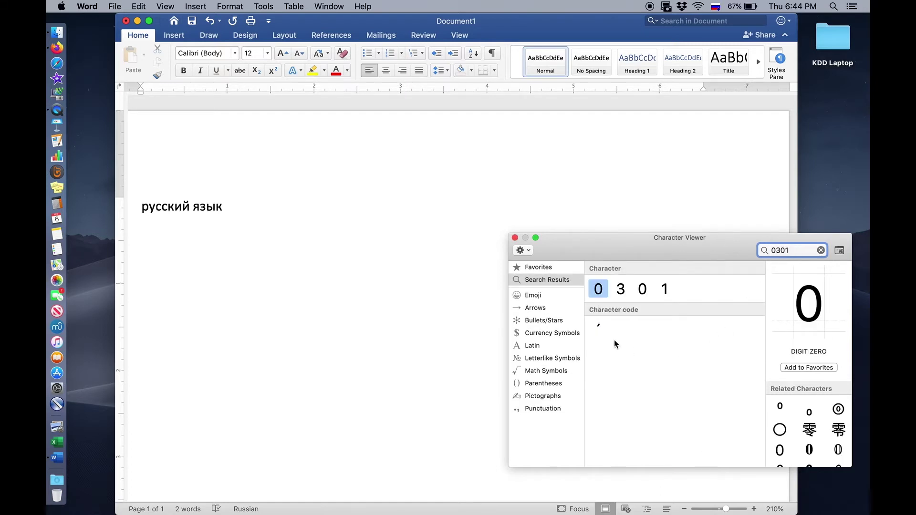
click(600, 333)
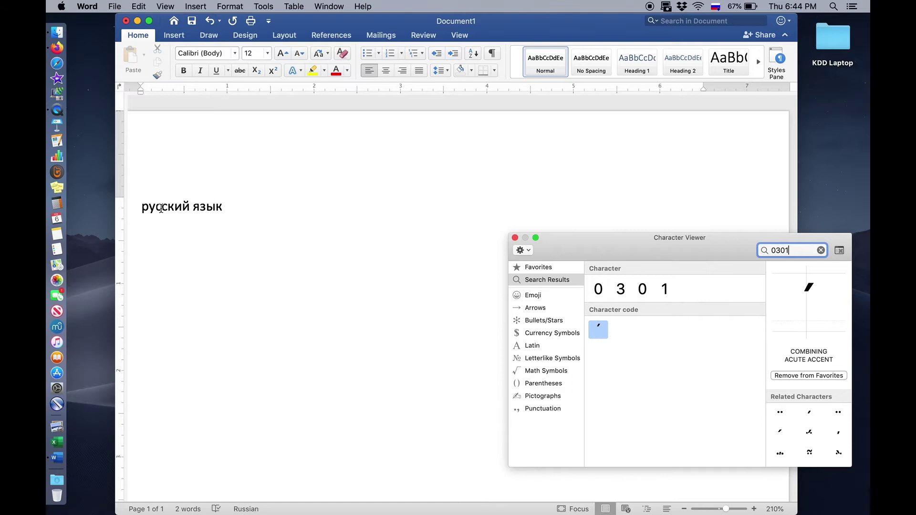
Step: Add the combining acute accent over у in русский, then move the cursor after ы in язык
click(156, 207)
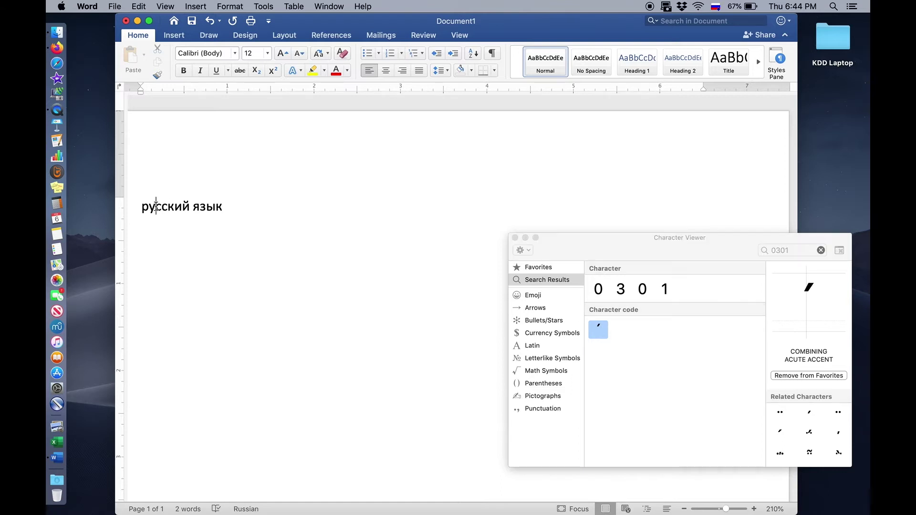
double_click(599, 329)
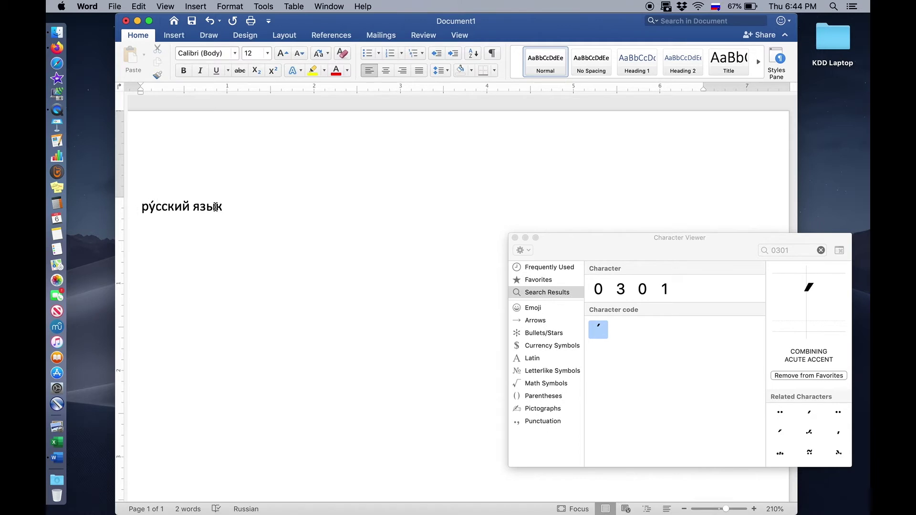
click(217, 206)
Step: Add a new line containing 'а' and open the Macros menu on the View tab
key(Return)
key(Return)
text(а)
click(460, 35)
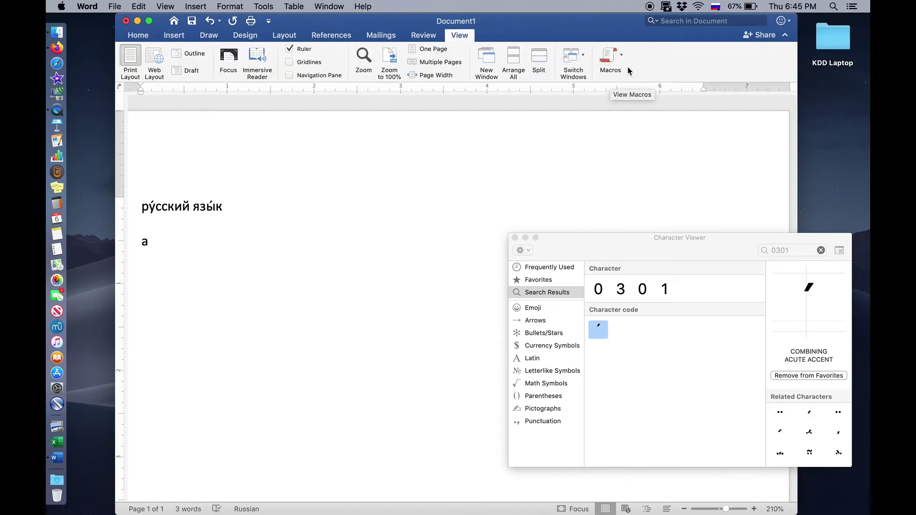
click(622, 56)
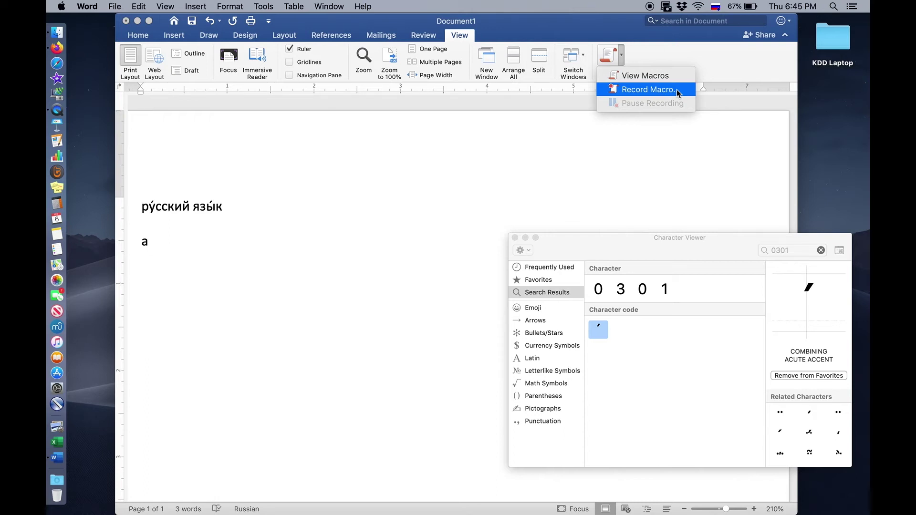
Step: Start recording a macro named 'accent' with the Command+J shortcut assigned
click(663, 90)
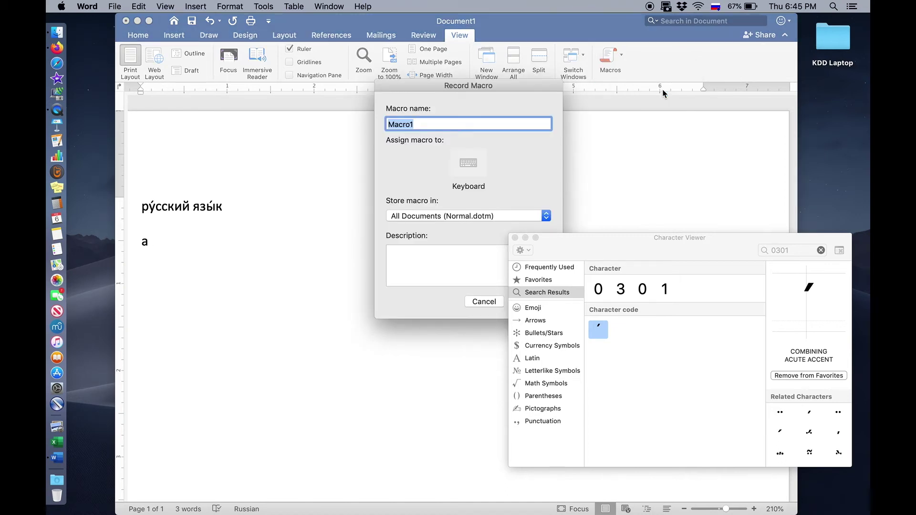
key(ctrl+space)
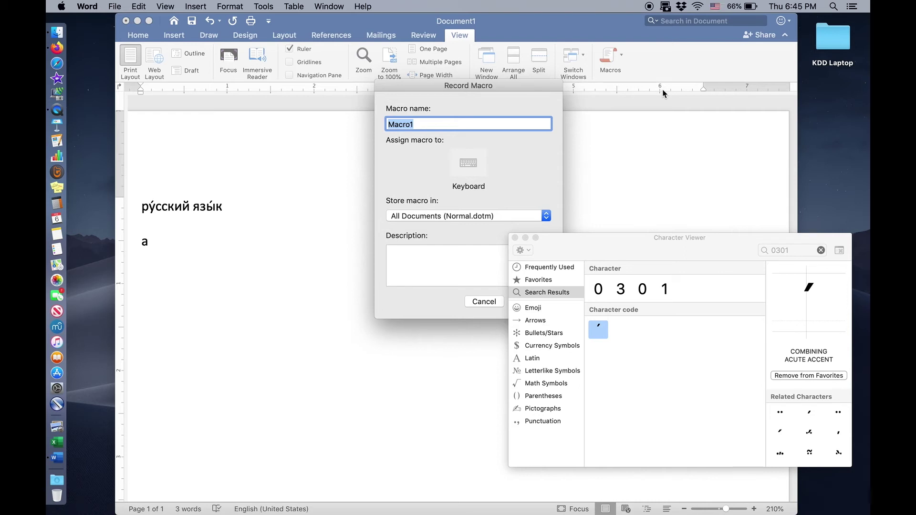
text(accent)
click(468, 165)
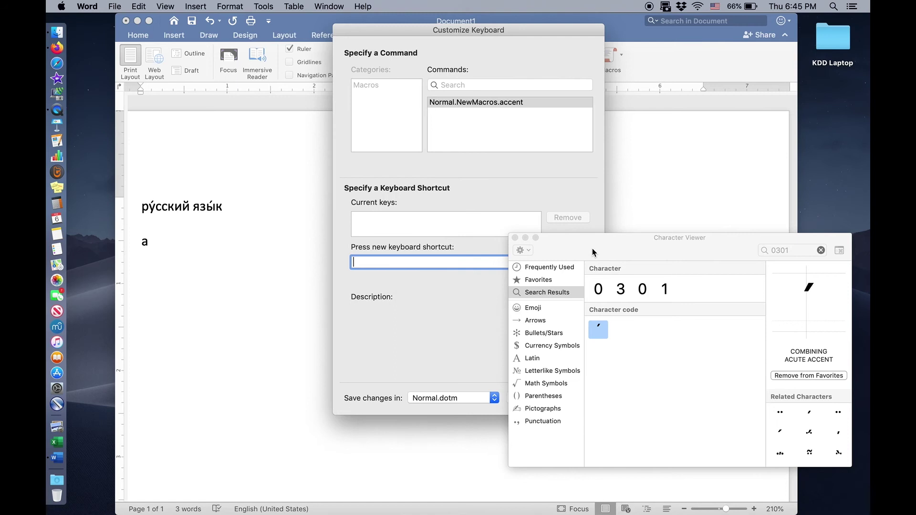
drag(593, 252, 701, 293)
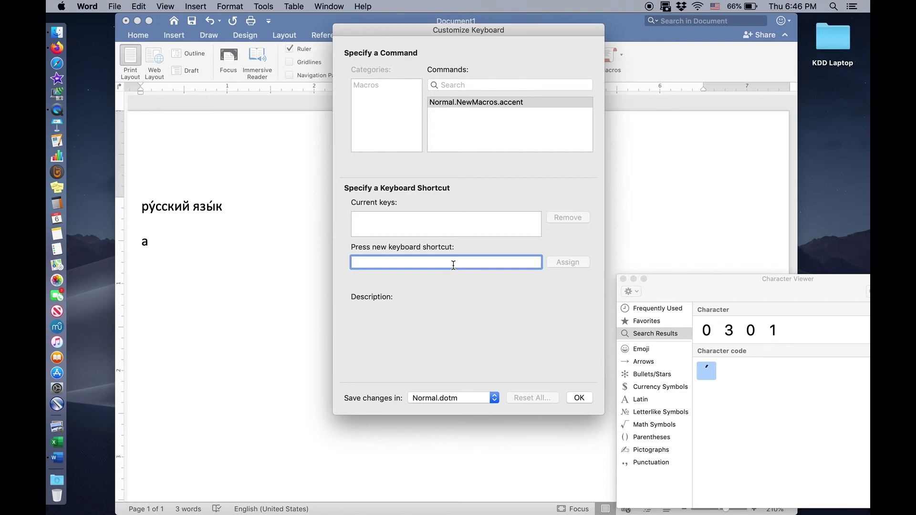
key(super+j)
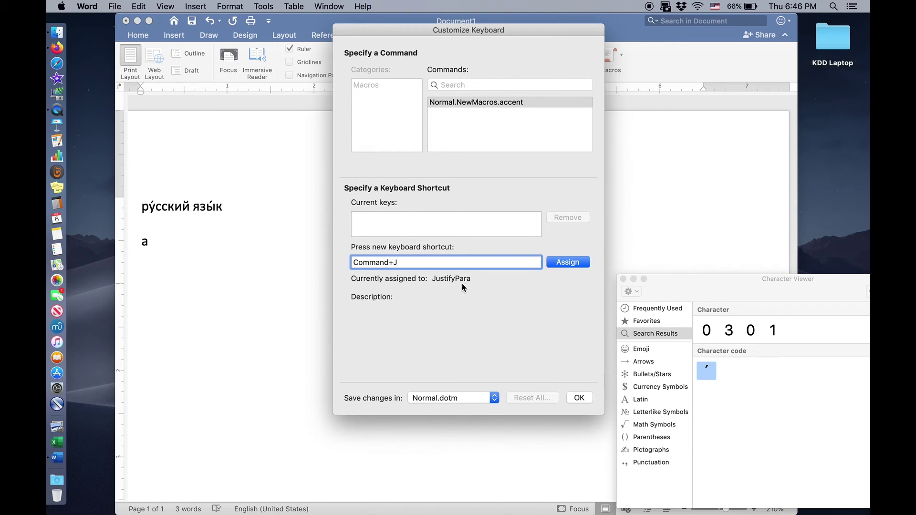
click(571, 262)
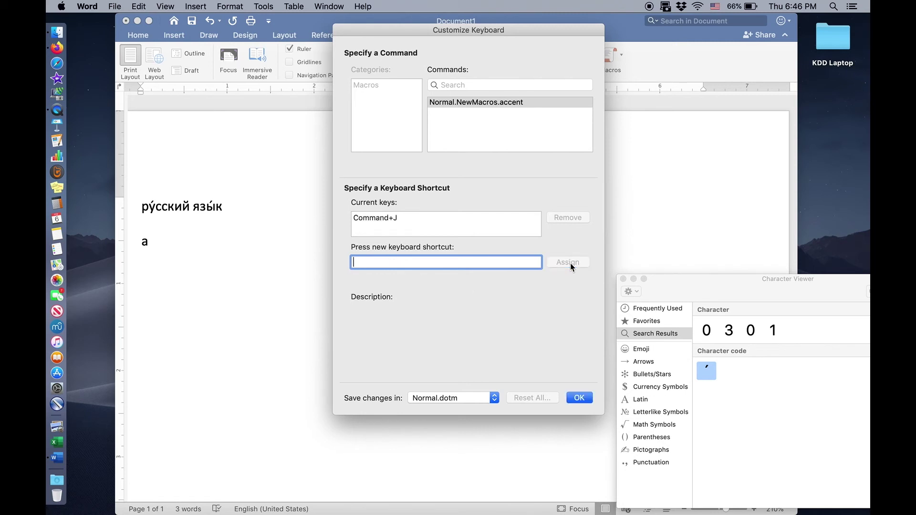
click(580, 398)
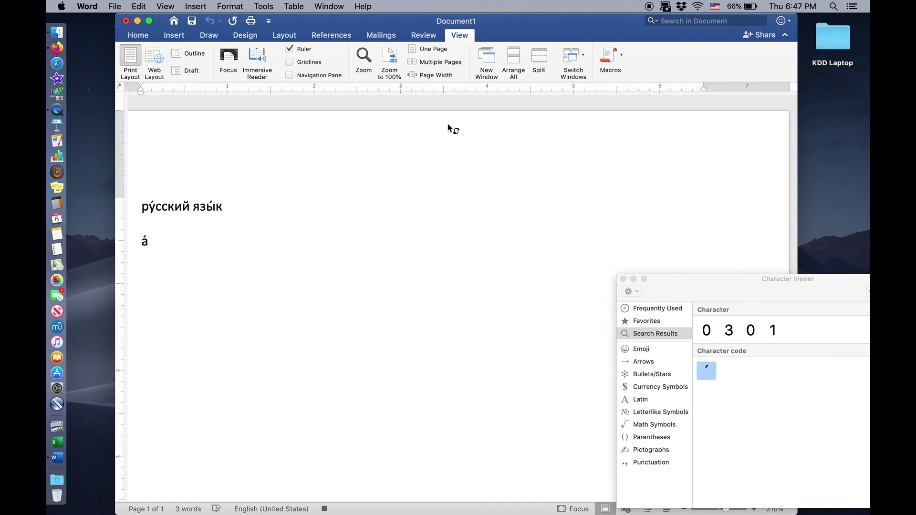
Step: Stop recording the accent macro from View > Macros
click(622, 55)
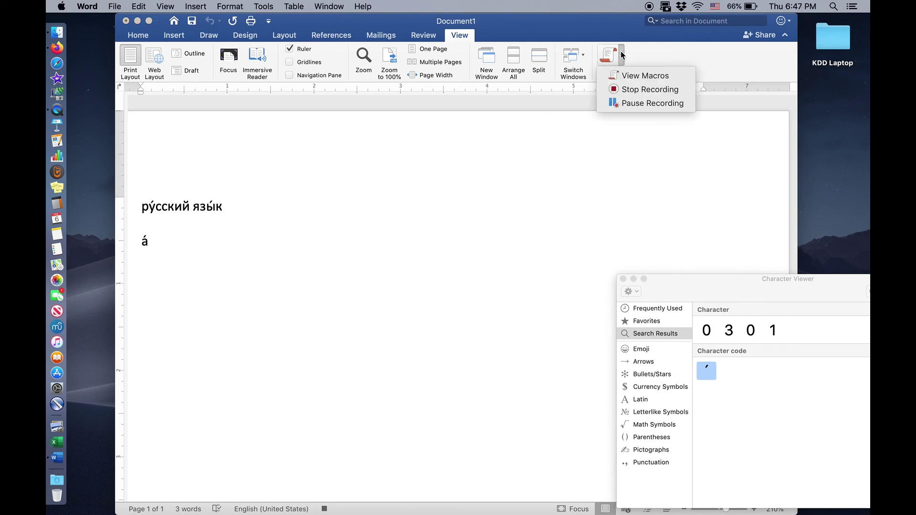
click(632, 88)
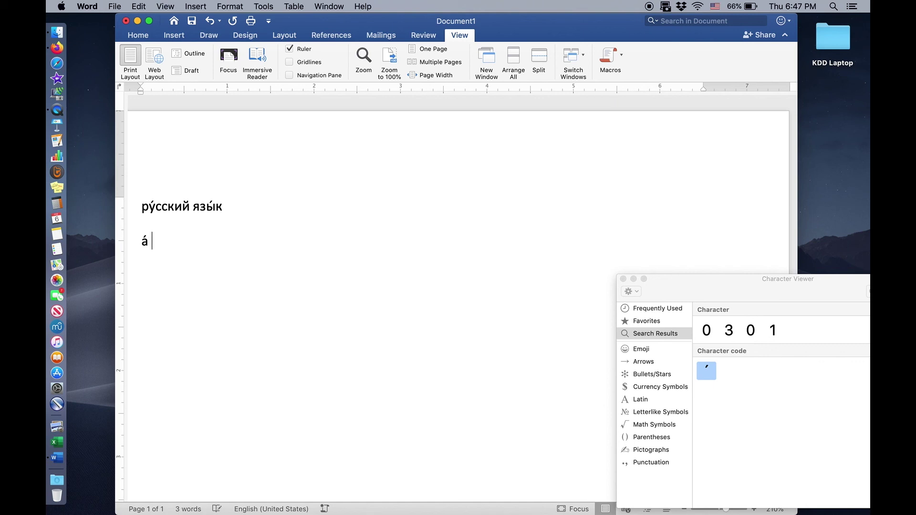
Step: Switch back to Russian and type 'русский язык' followed by a long run of exclamation marks
key(ctrl+space)
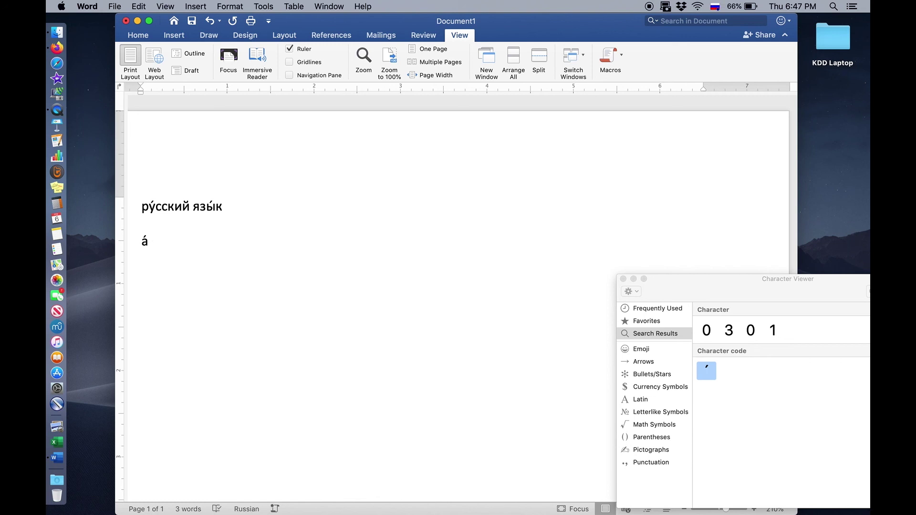
text(русский язы)
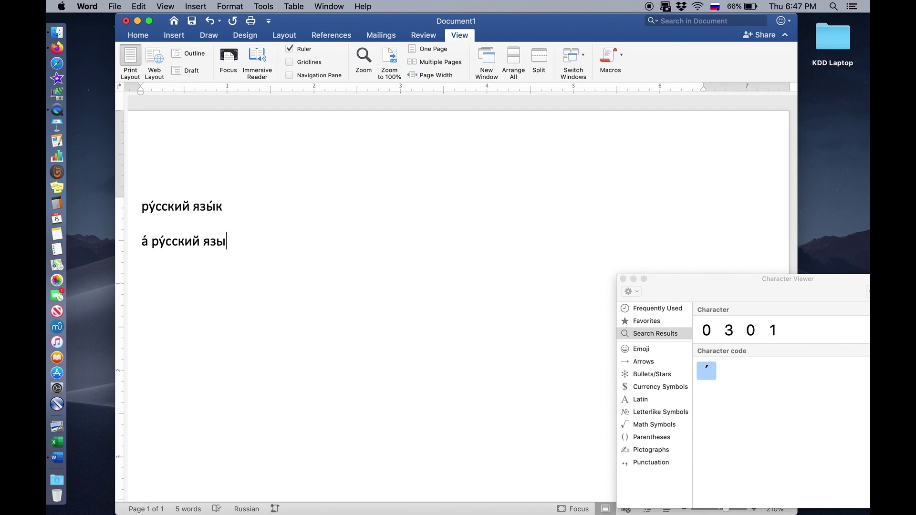
text(к!!!!!!!!!!!!!!!!)
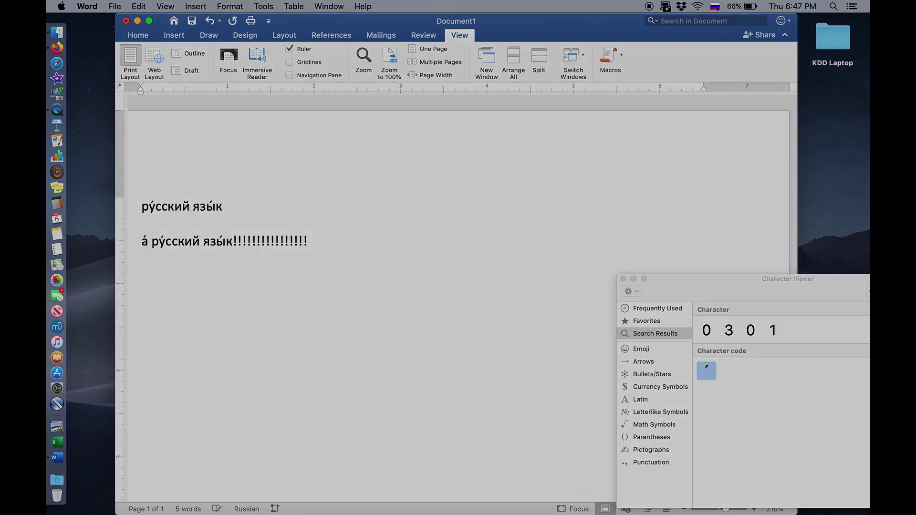